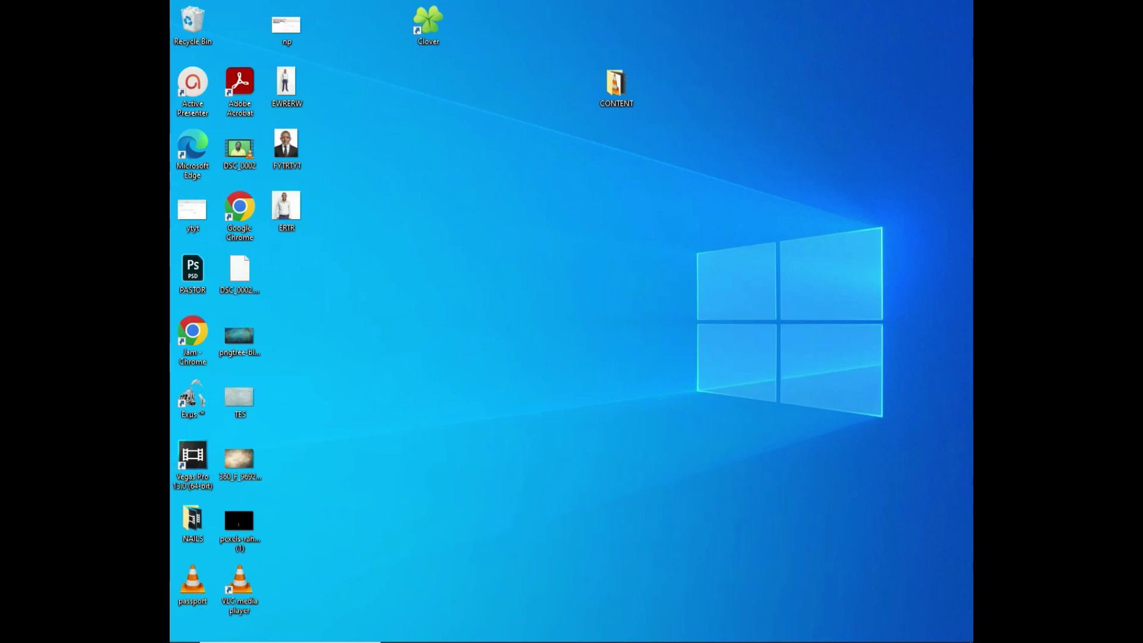
Find Microsoft Store in the Start menu's app list and launch it.
mouse_move(184, 634)
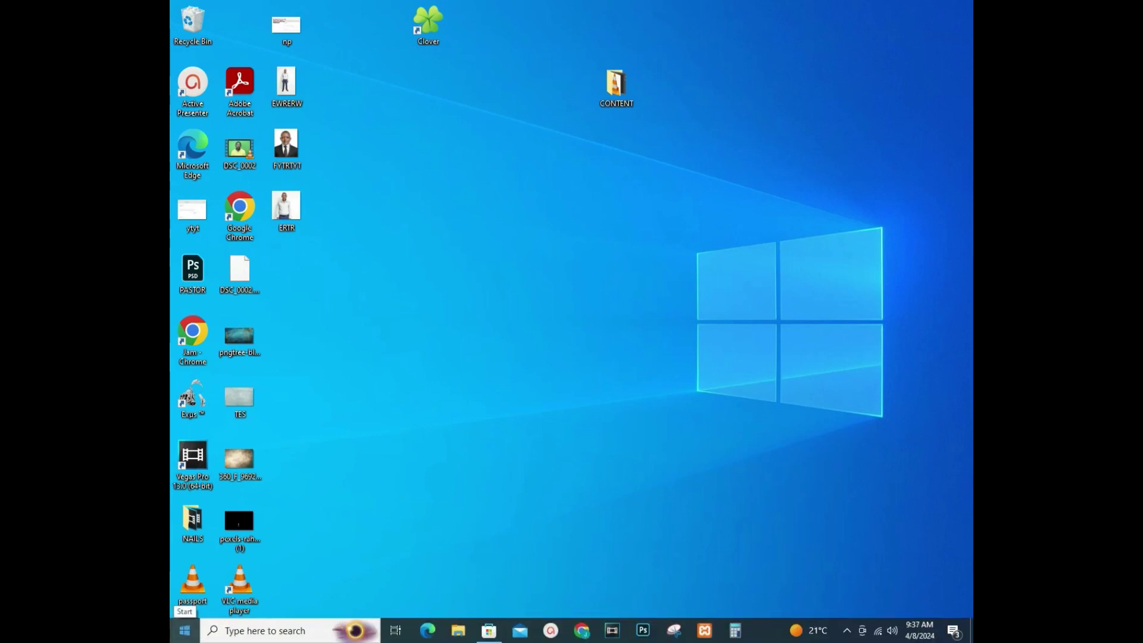
left_click(185, 631)
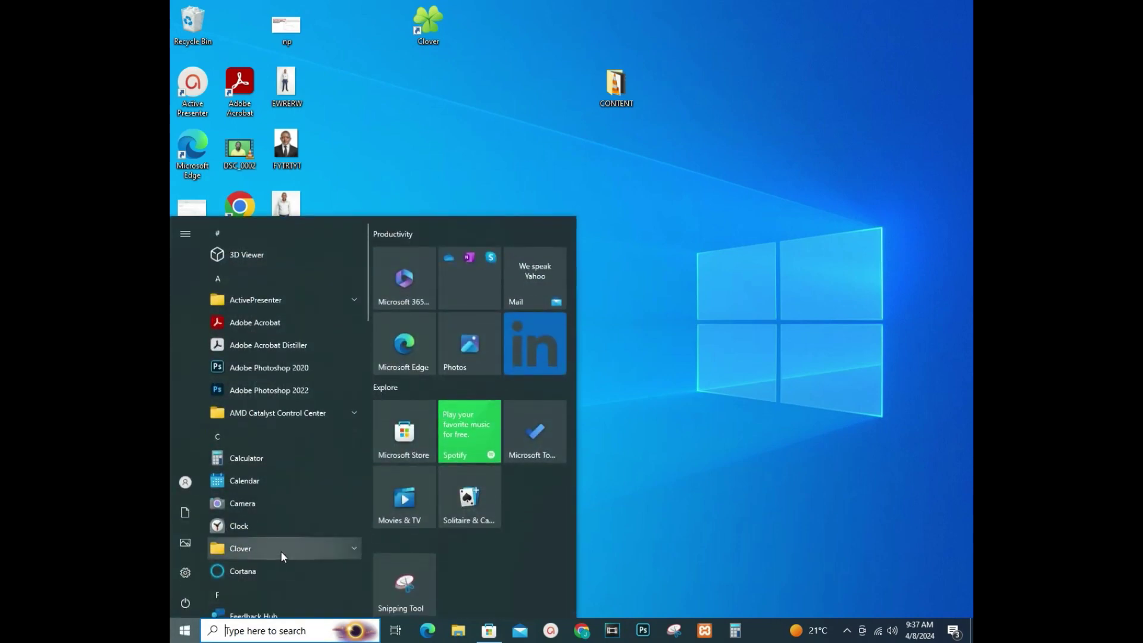
scroll(280, 551, "down", 2)
scroll(285, 560, "down", 4)
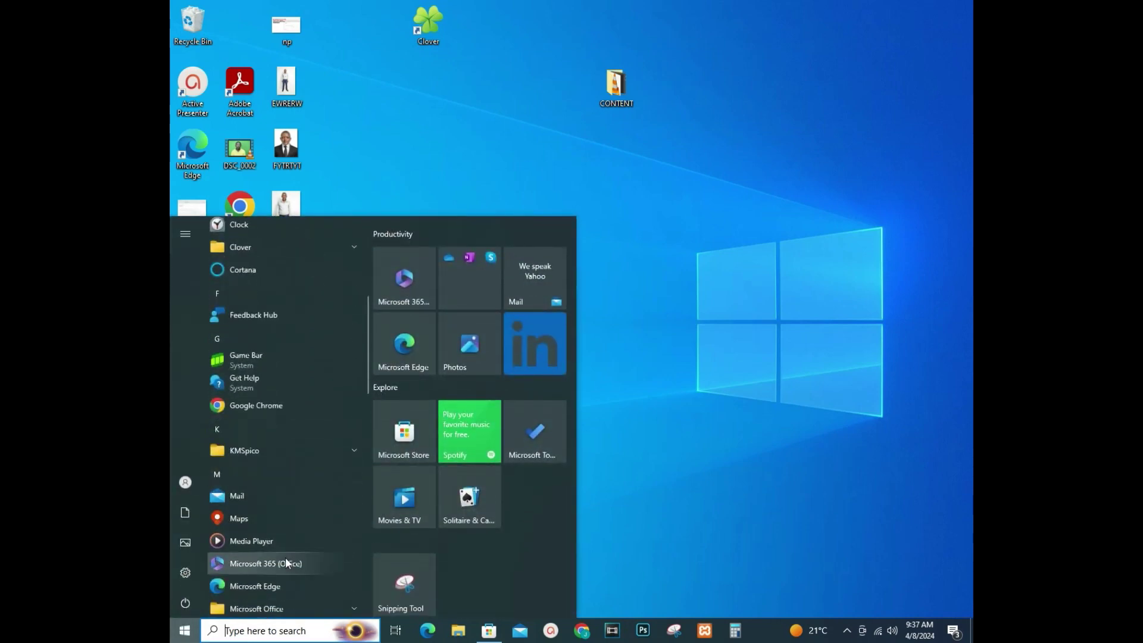
scroll(292, 562, "down", 7)
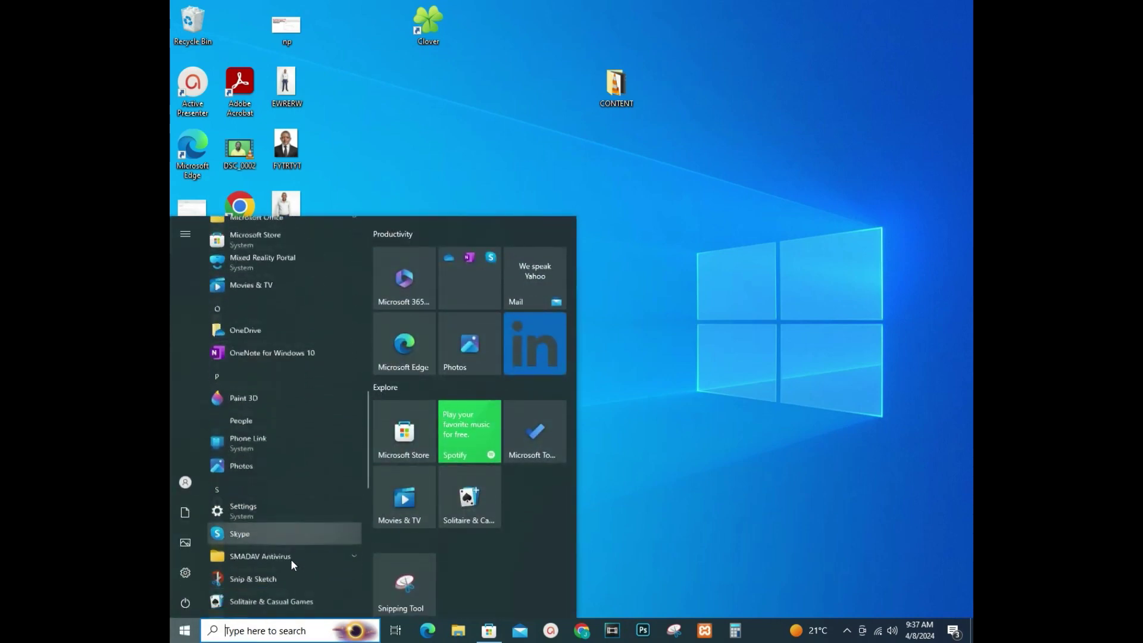
scroll(290, 559, "up", 7)
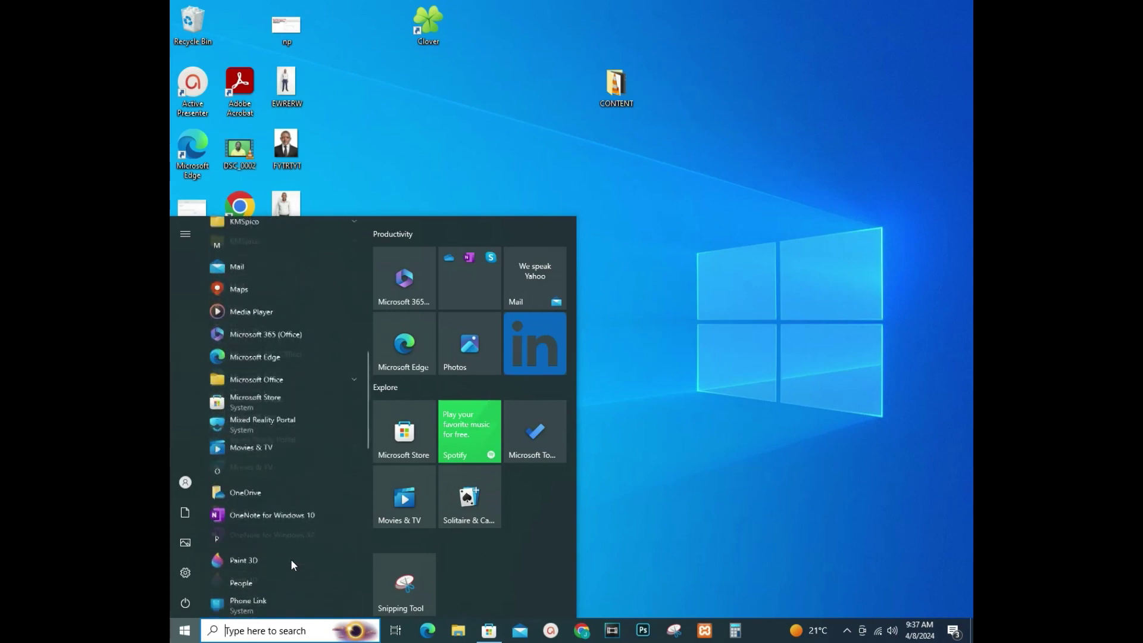
left_click(284, 572)
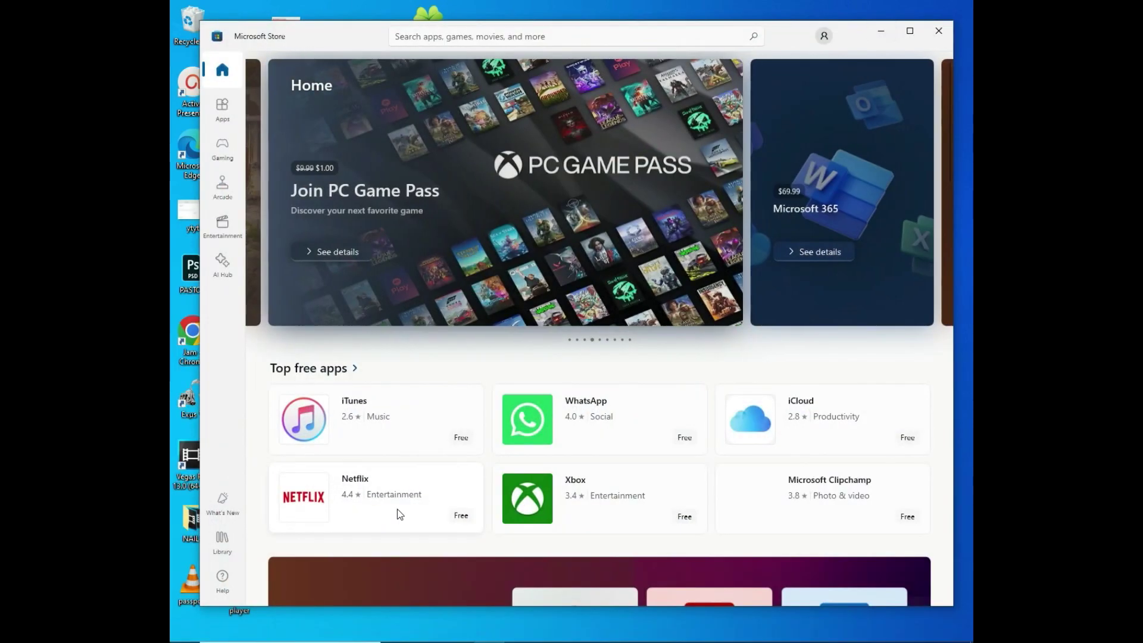
Search the Store for 'mouser pointer highlight' using the suggested query.
left_click(671, 39)
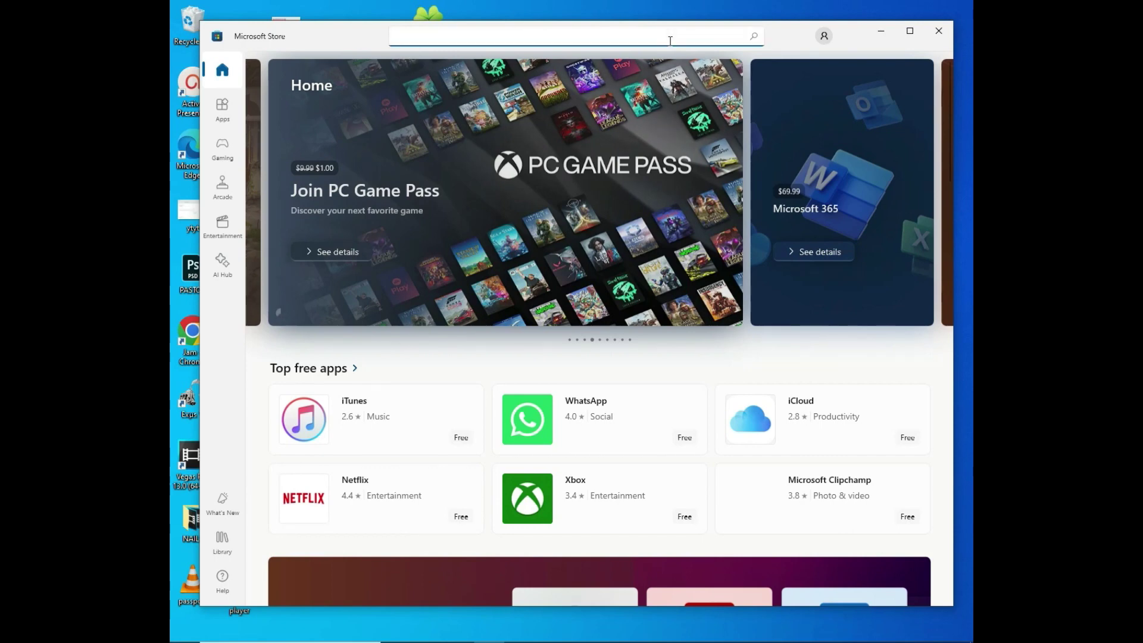
type("mouser")
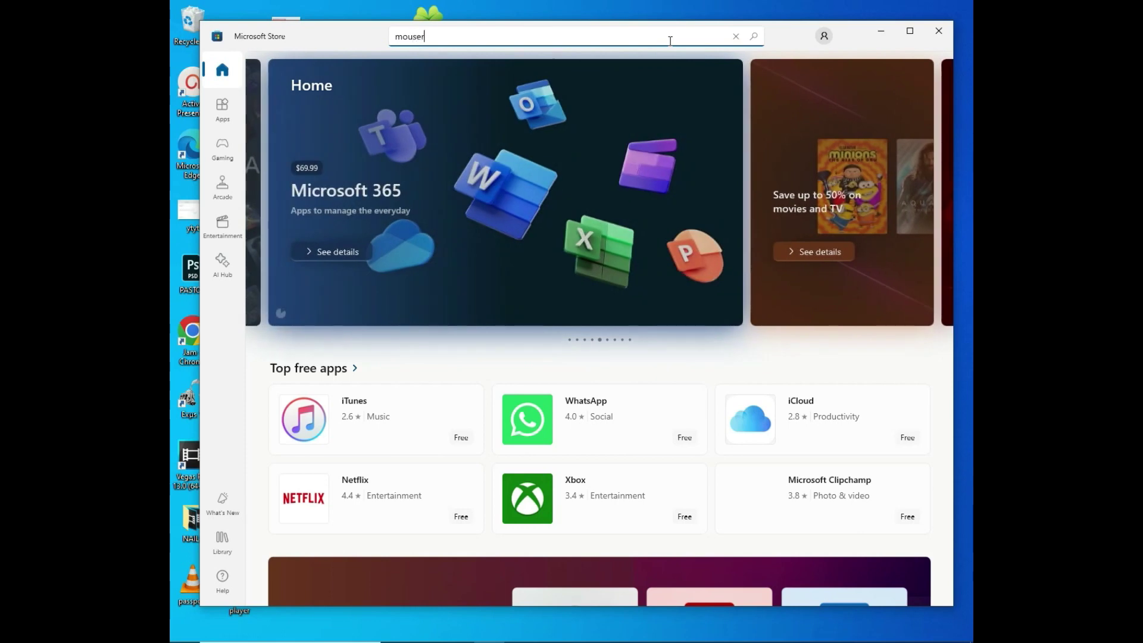
type(" oi")
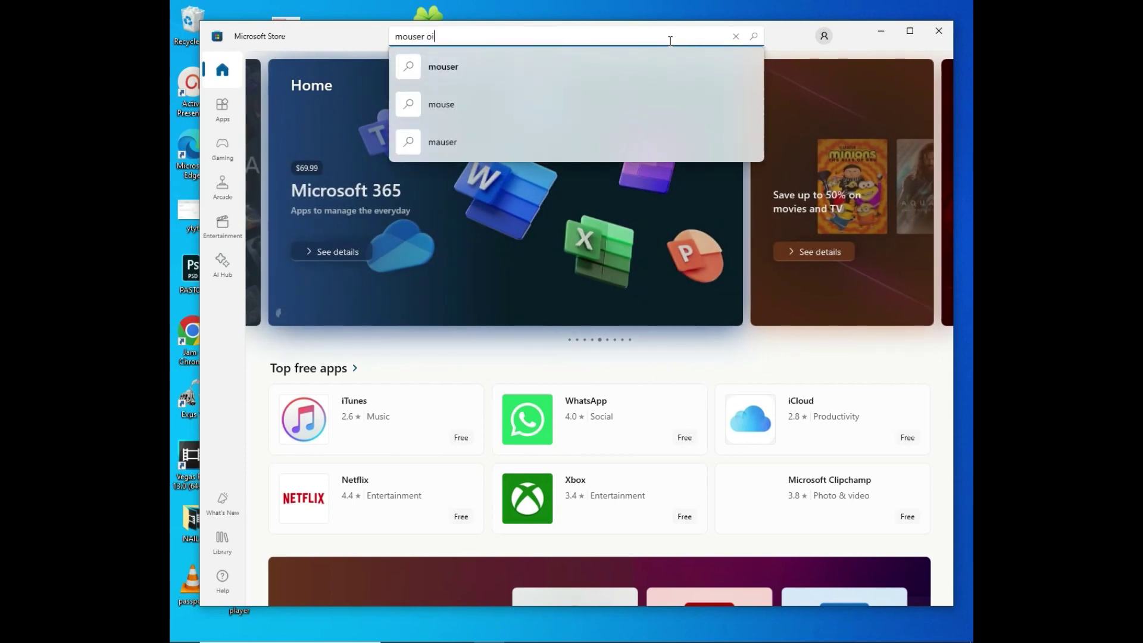
key("BackSpace")
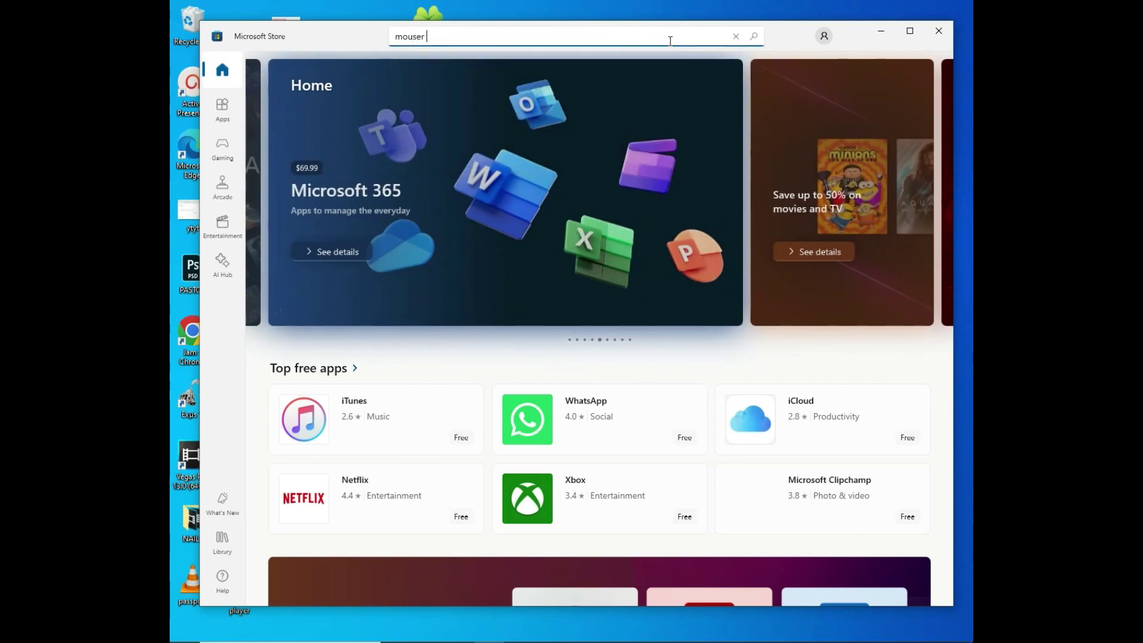
type("pointer")
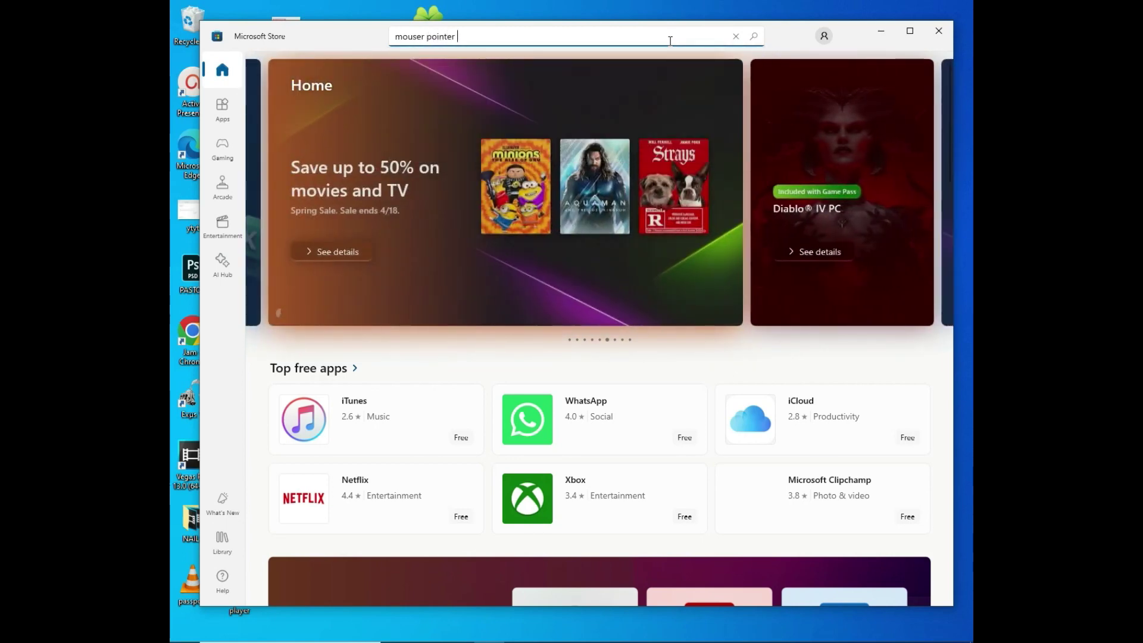
type(" hi")
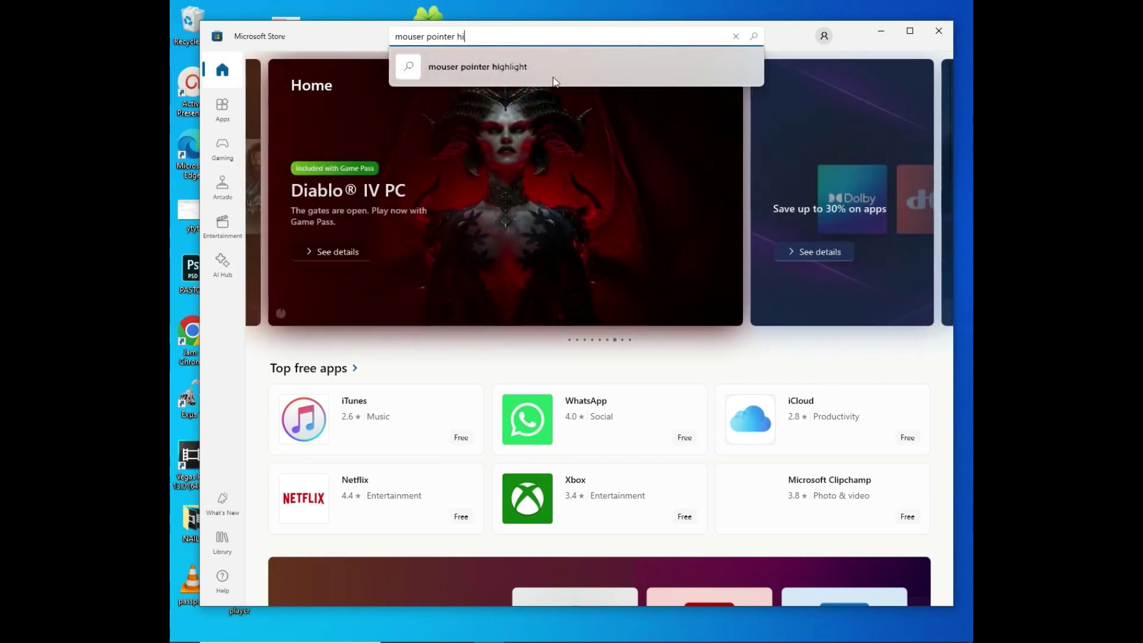
left_click(553, 82)
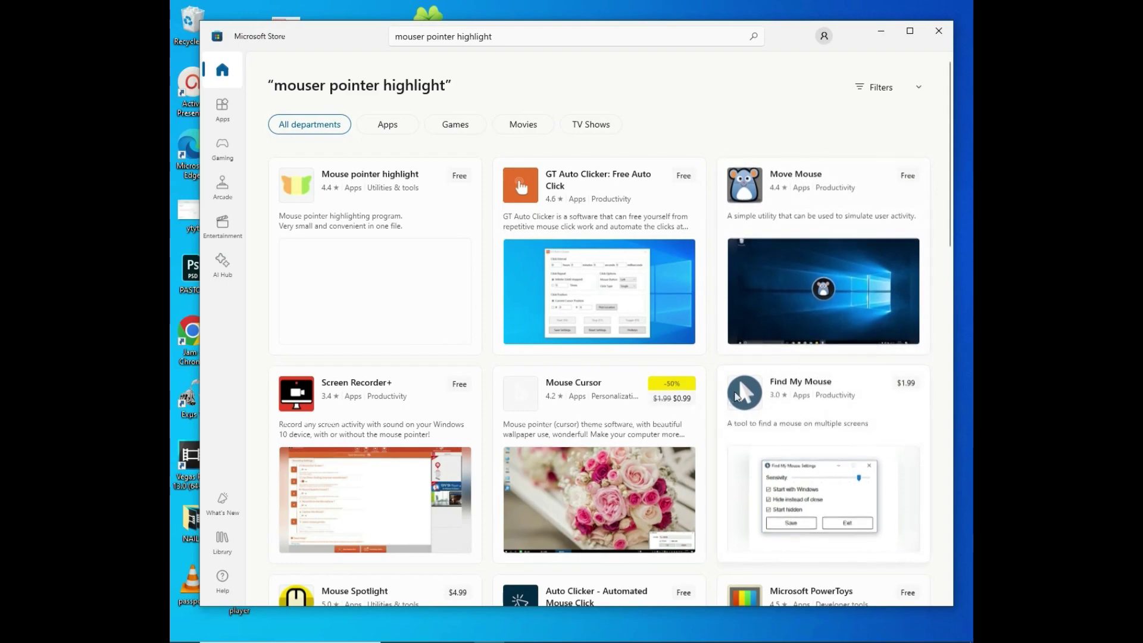
Open the Mouse pointer highlight result and install it with Get.
scroll(727, 399, "down", 3)
scroll(727, 402, "up", 2)
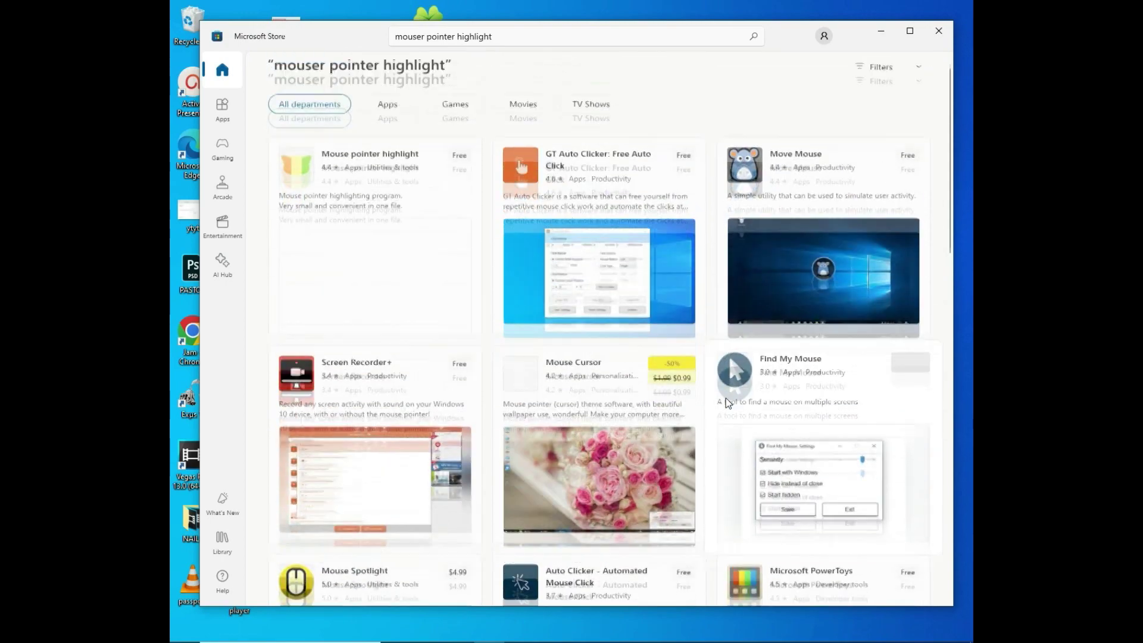
mouse_move(381, 180)
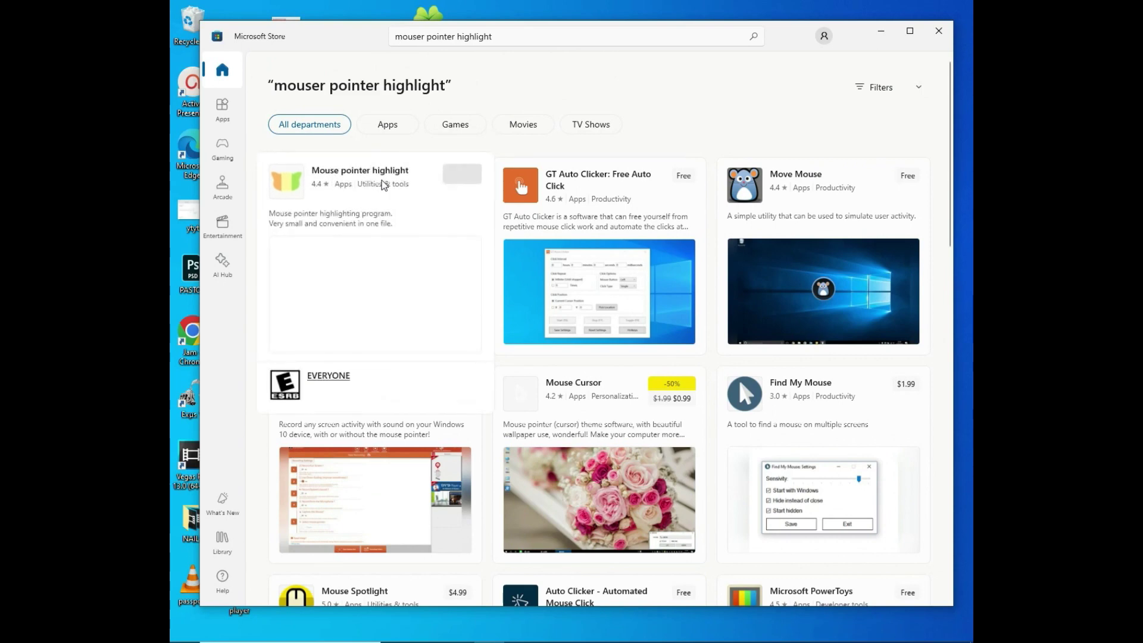
left_click(382, 180)
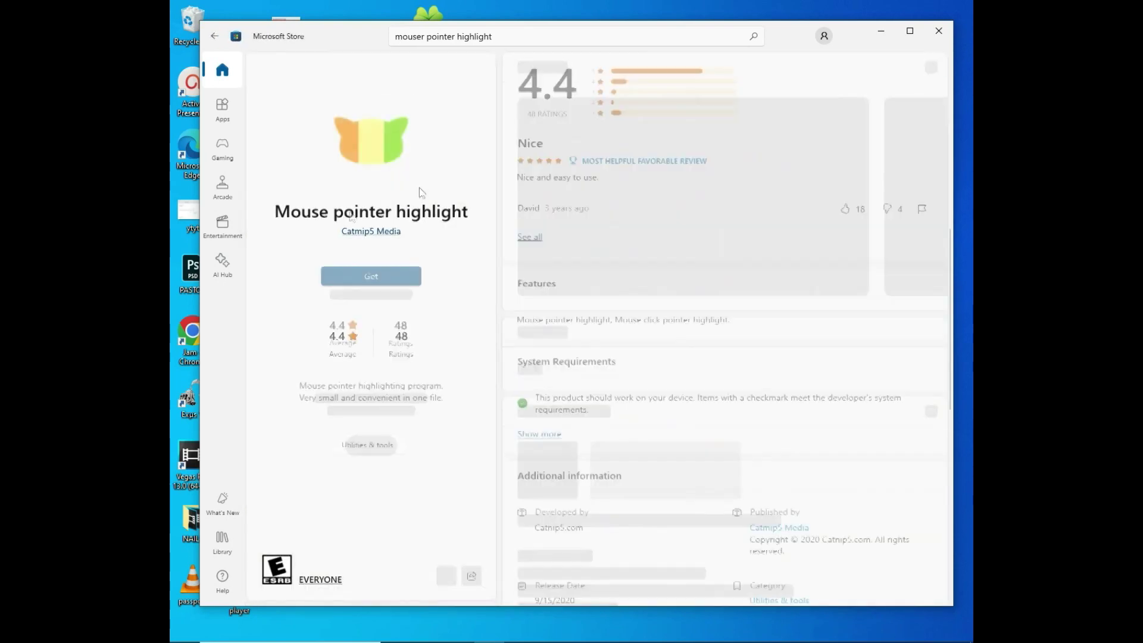
left_click(391, 278)
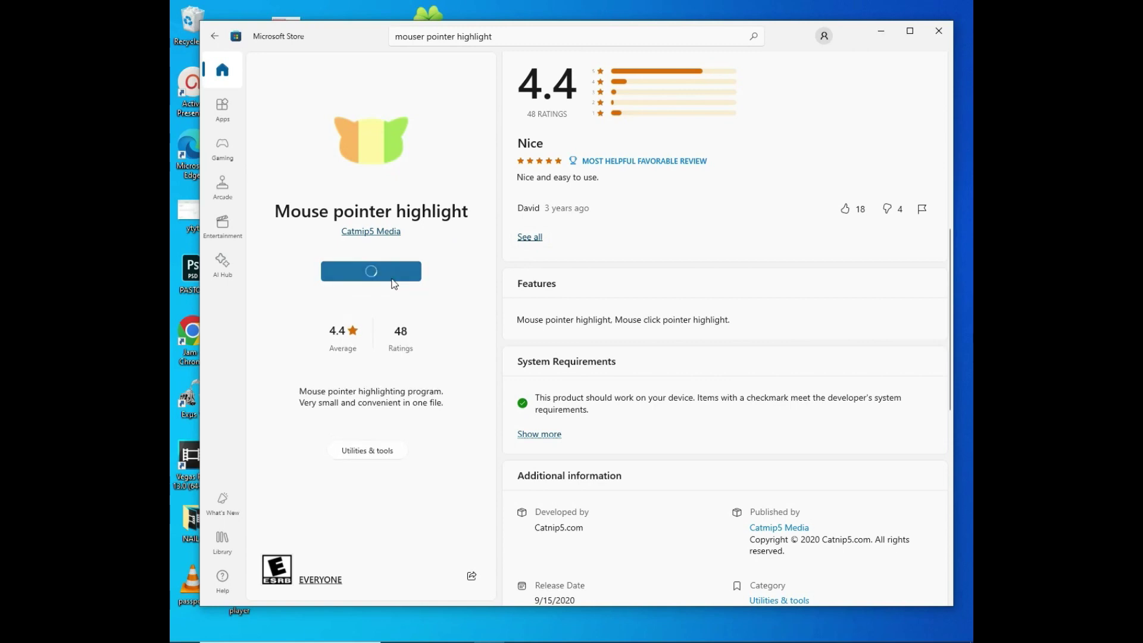
scroll(777, 199, "down", 2)
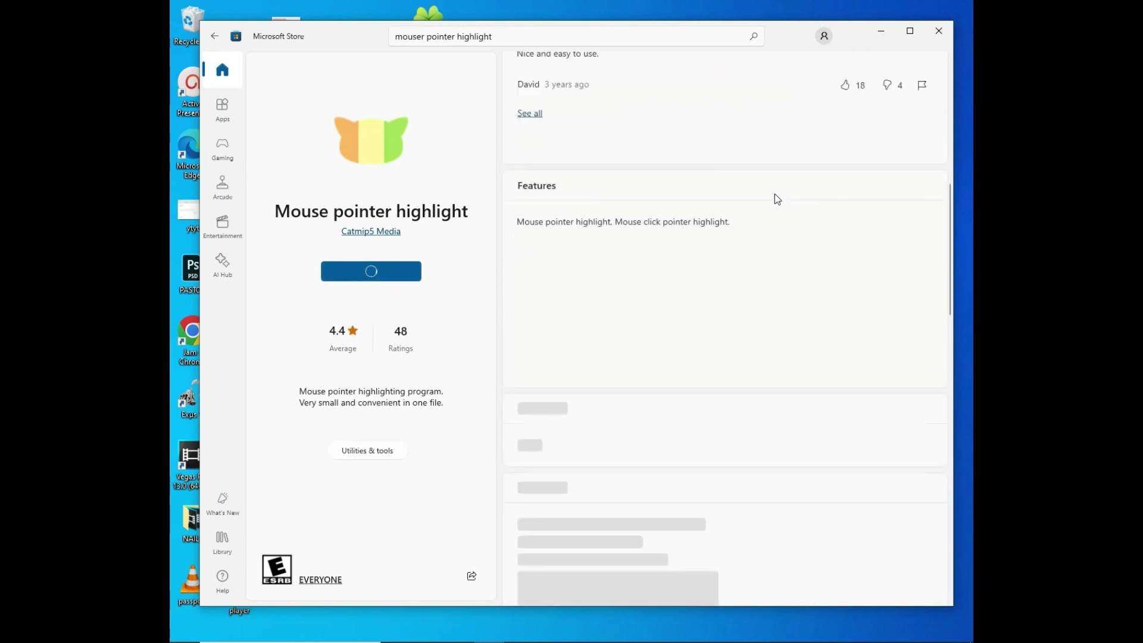
scroll(774, 191, "up", 8)
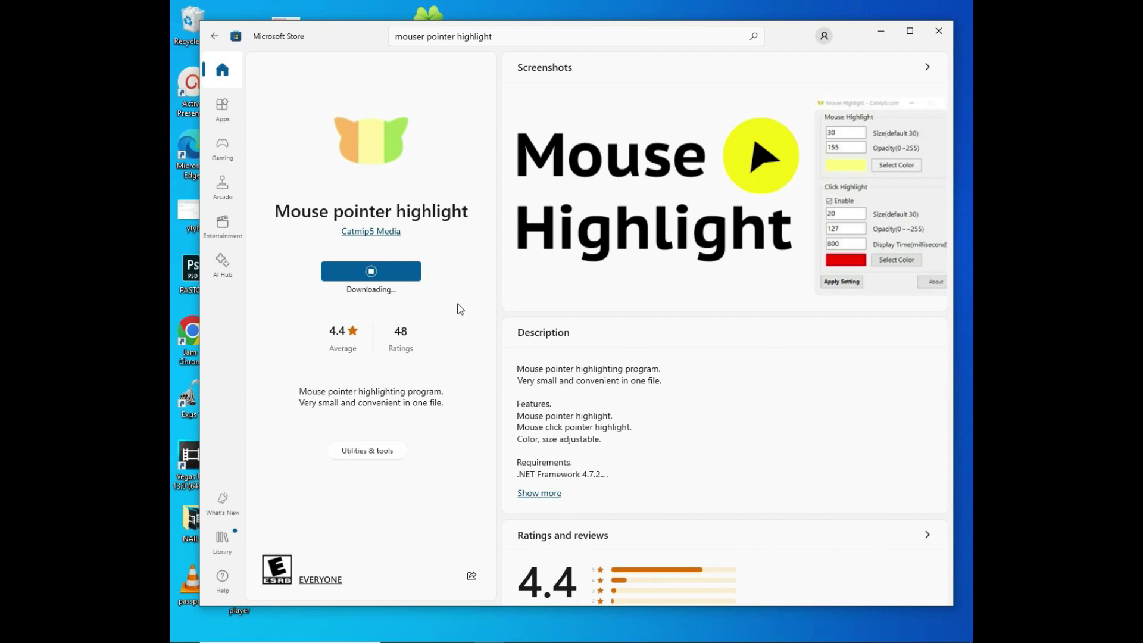
scroll(655, 322, "down", 4)
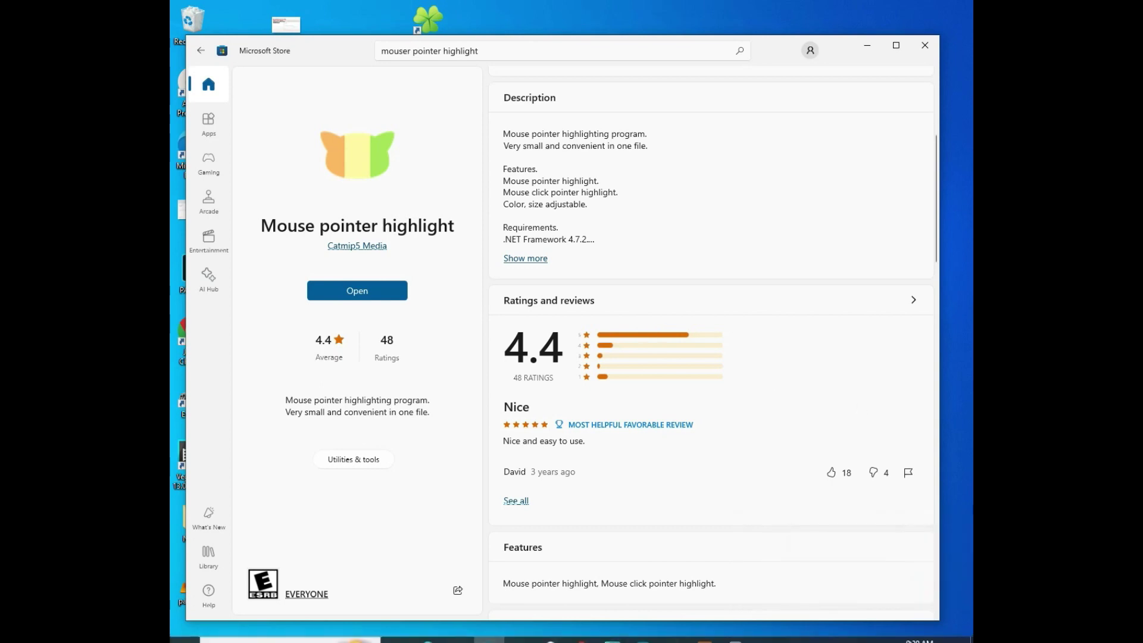
Launch Mouse pointer highlight from its install notification, then dismiss the notification center.
left_click(954, 632)
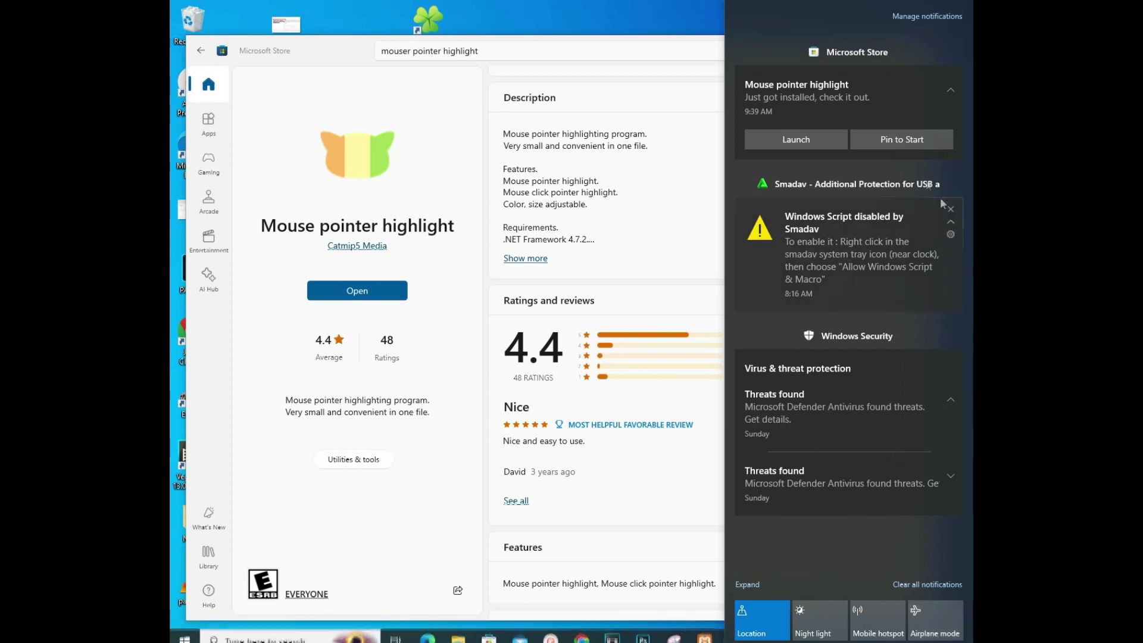
left_click(830, 132)
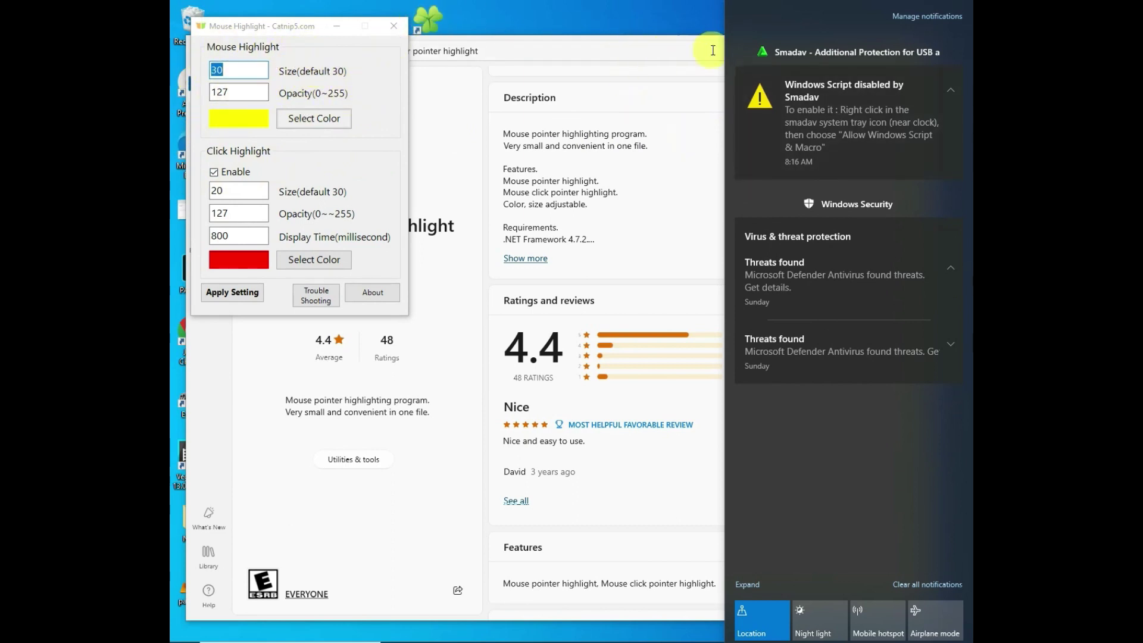
left_click(673, 20)
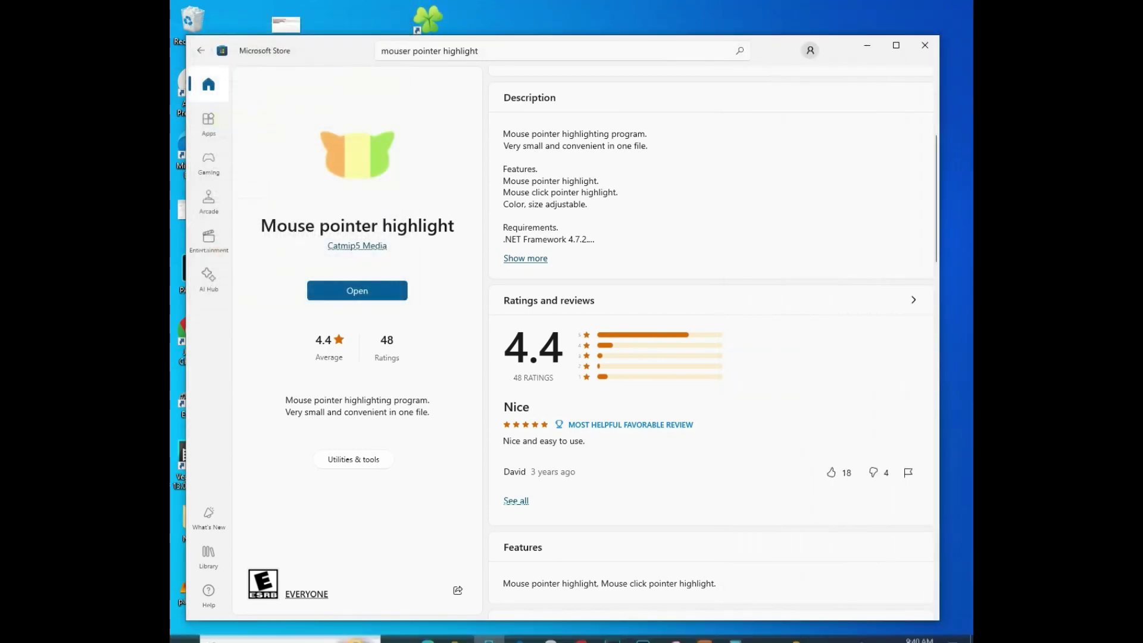
Start MouseHighlight from the M section of the Start menu's app list.
left_click(184, 630)
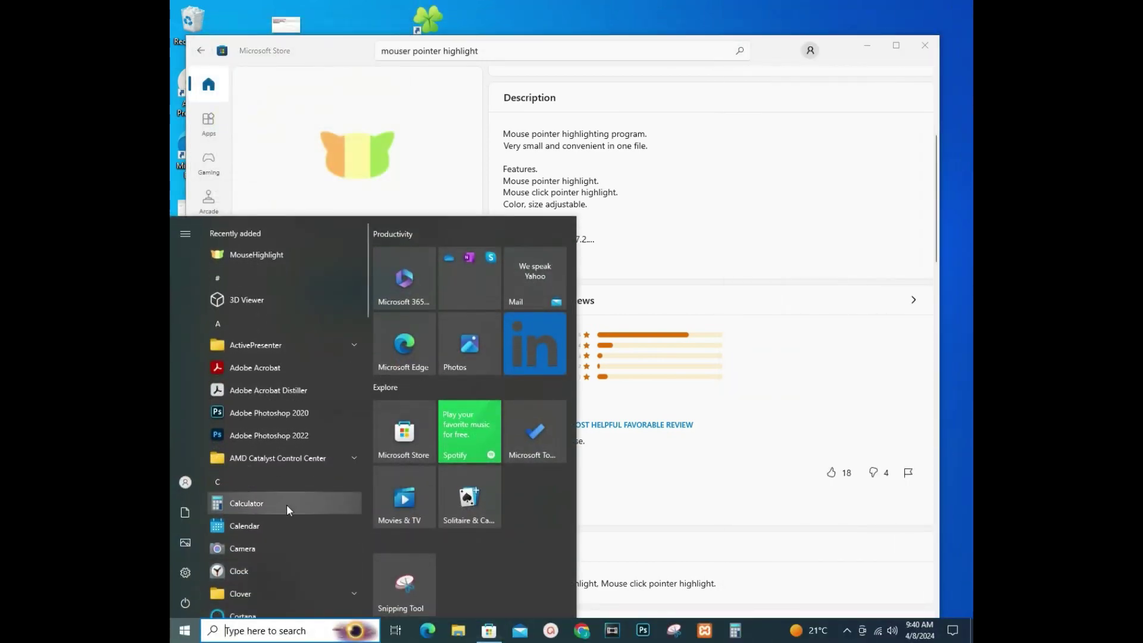
scroll(287, 505, "down", 5)
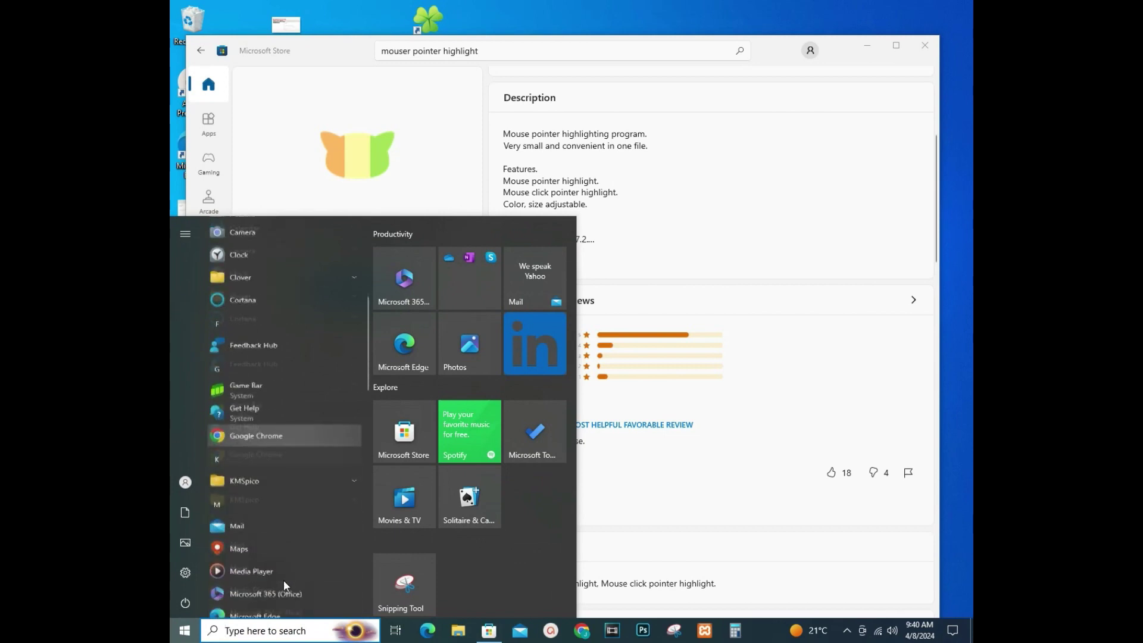
scroll(291, 575, "down", 5)
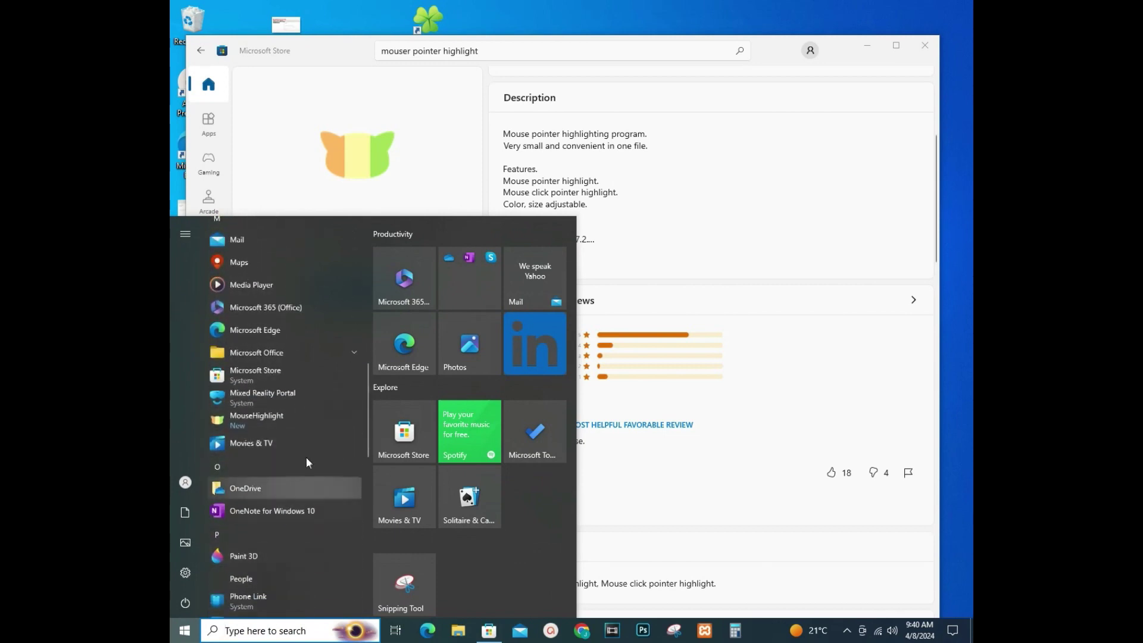
left_click(266, 416)
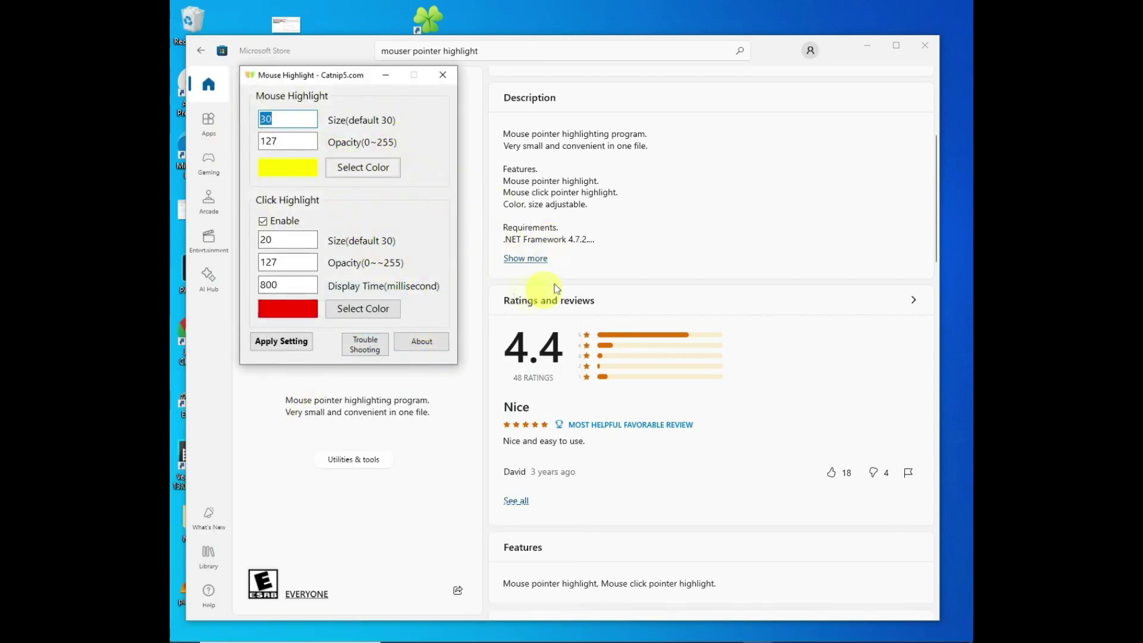
Minimize the Store and set the pointer highlight colour to green, after briefly trying blue.
left_click(869, 46)
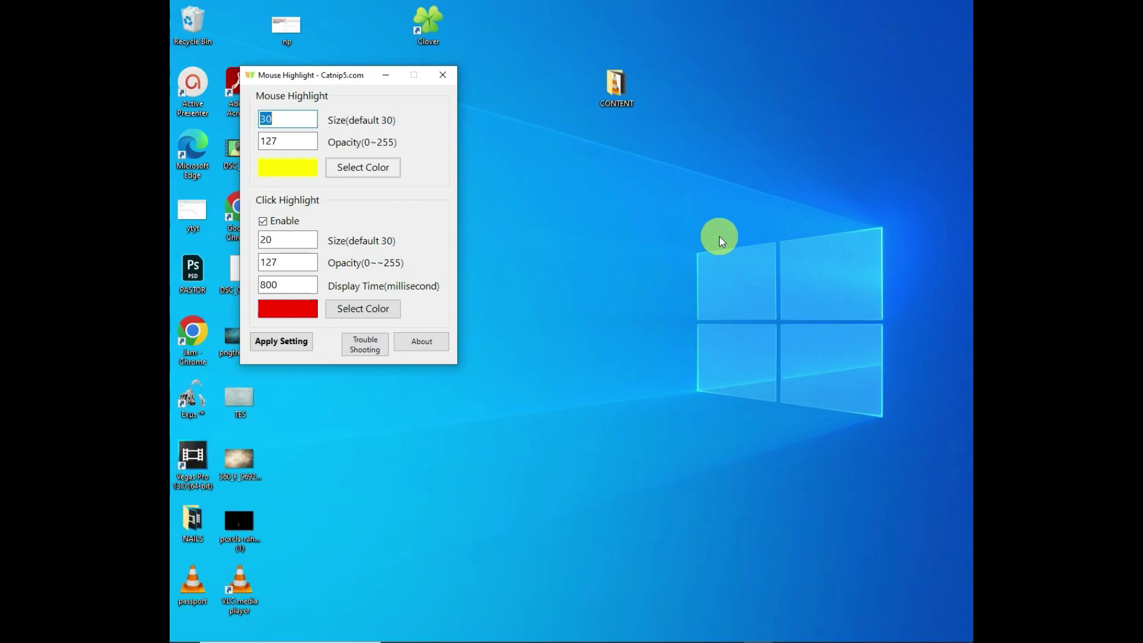
left_click(292, 169)
left_click(351, 166)
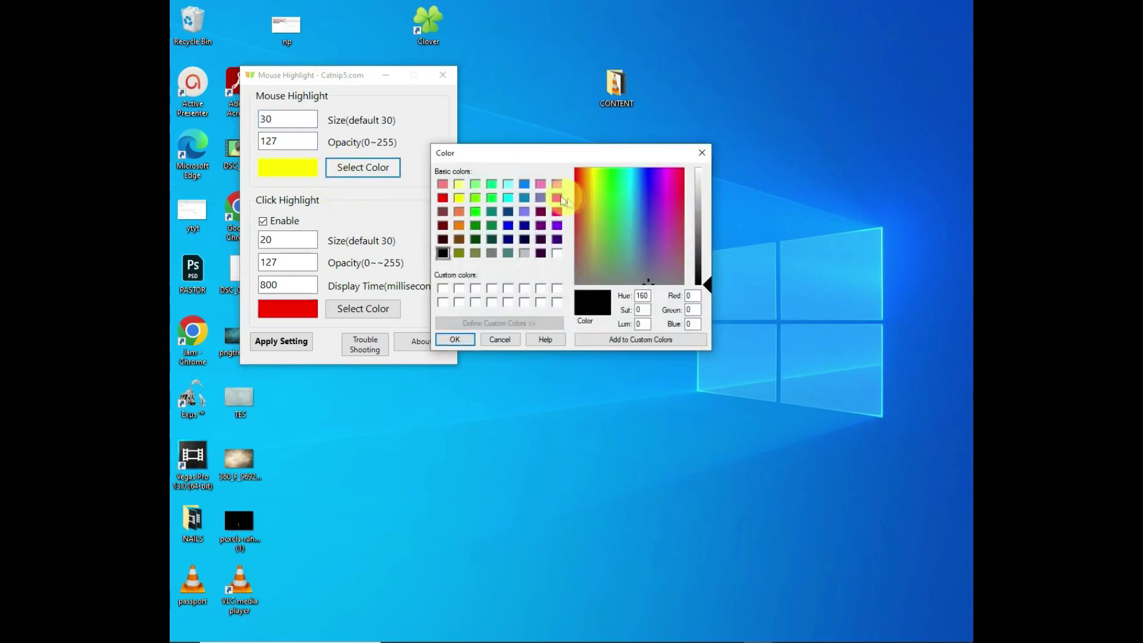
left_click(524, 186)
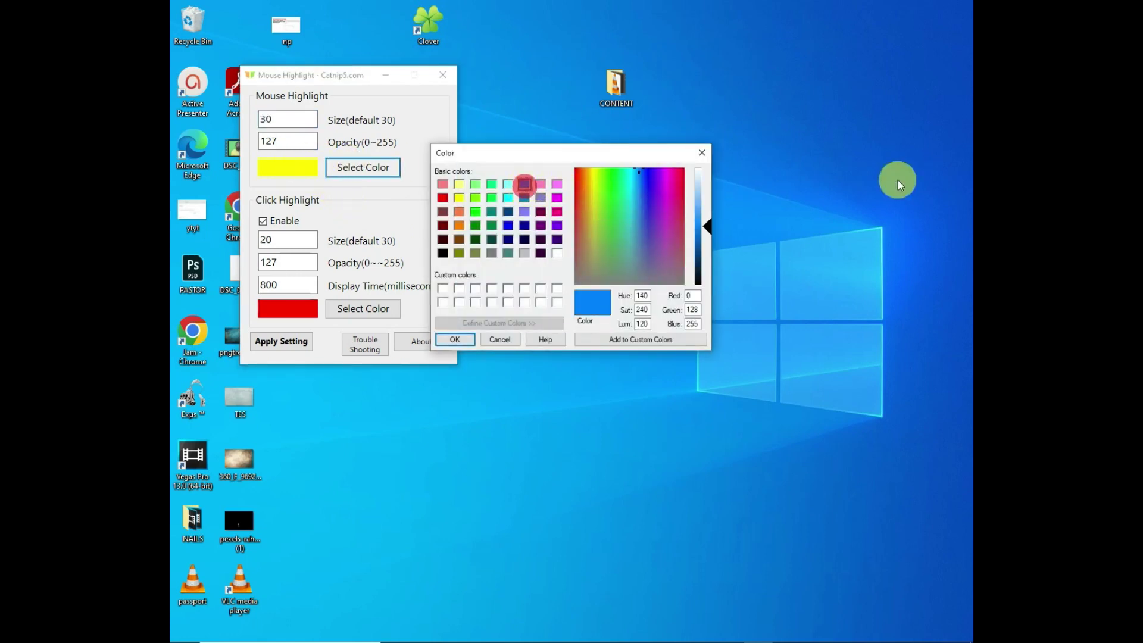
left_click(455, 339)
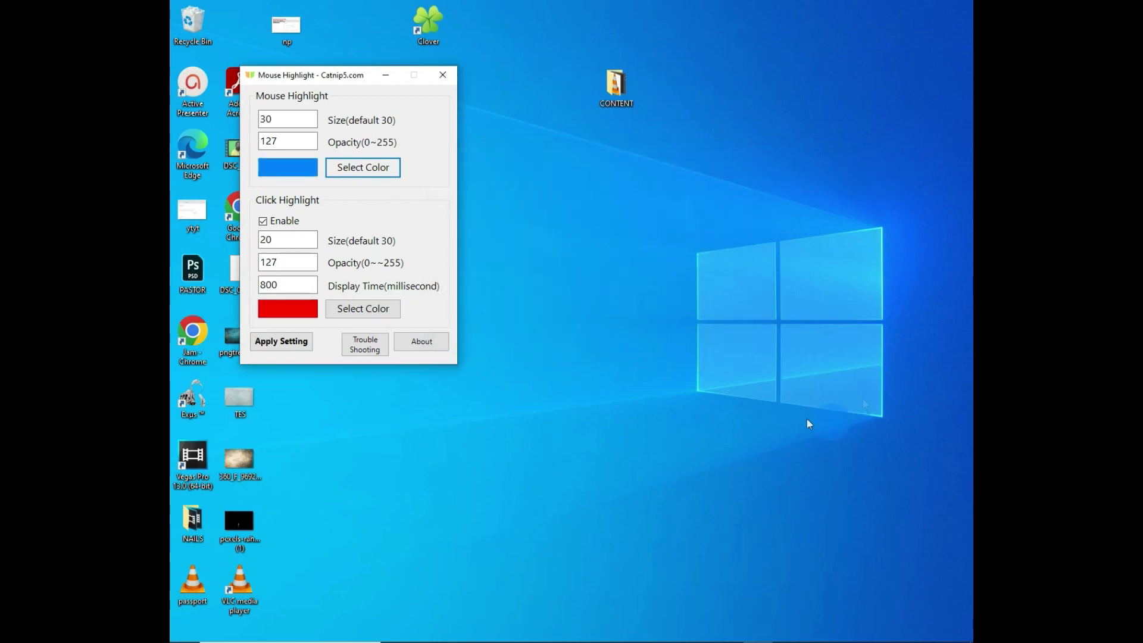
left_click(342, 168)
left_click(491, 184)
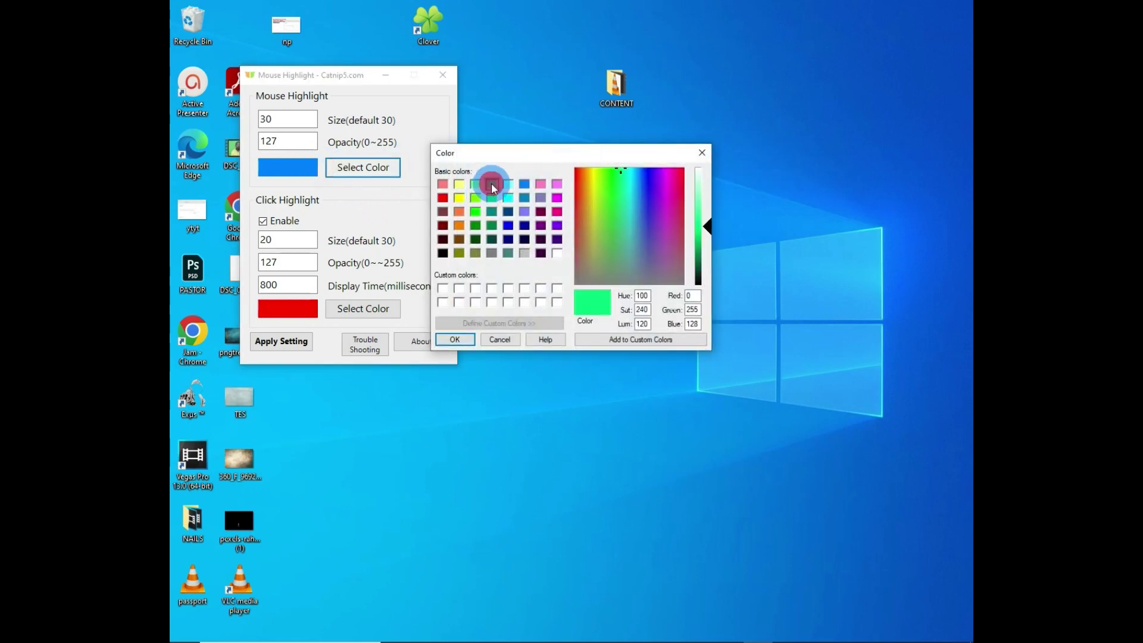
left_click(456, 338)
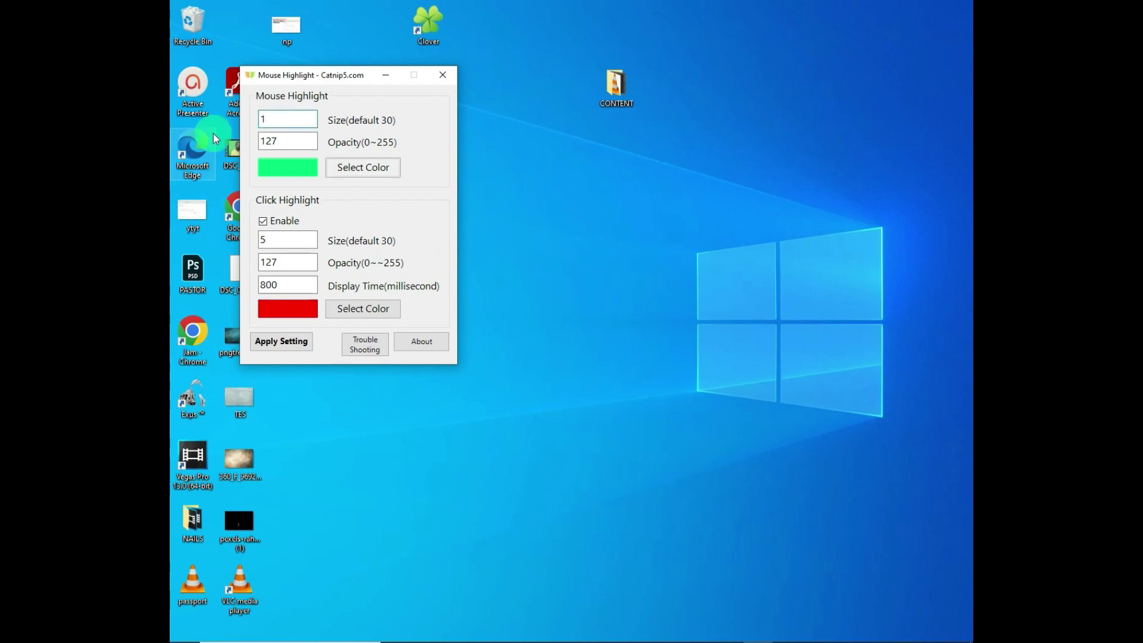
Apply pointer highlight size 10 and click highlight size 5, then test with a desktop click.
type("0")
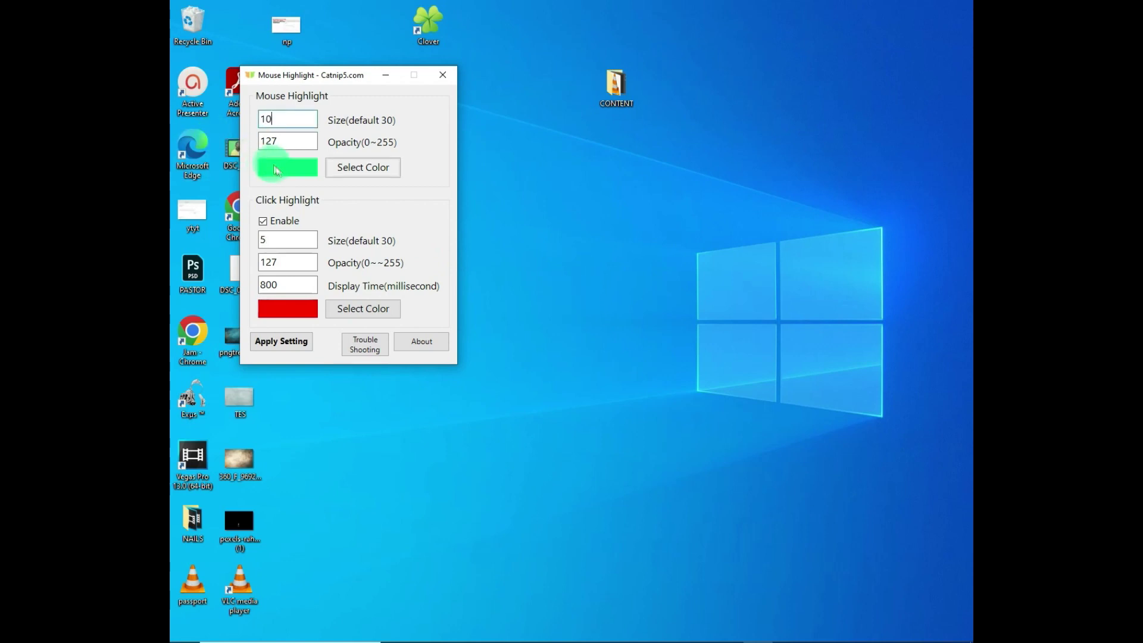
left_click(265, 342)
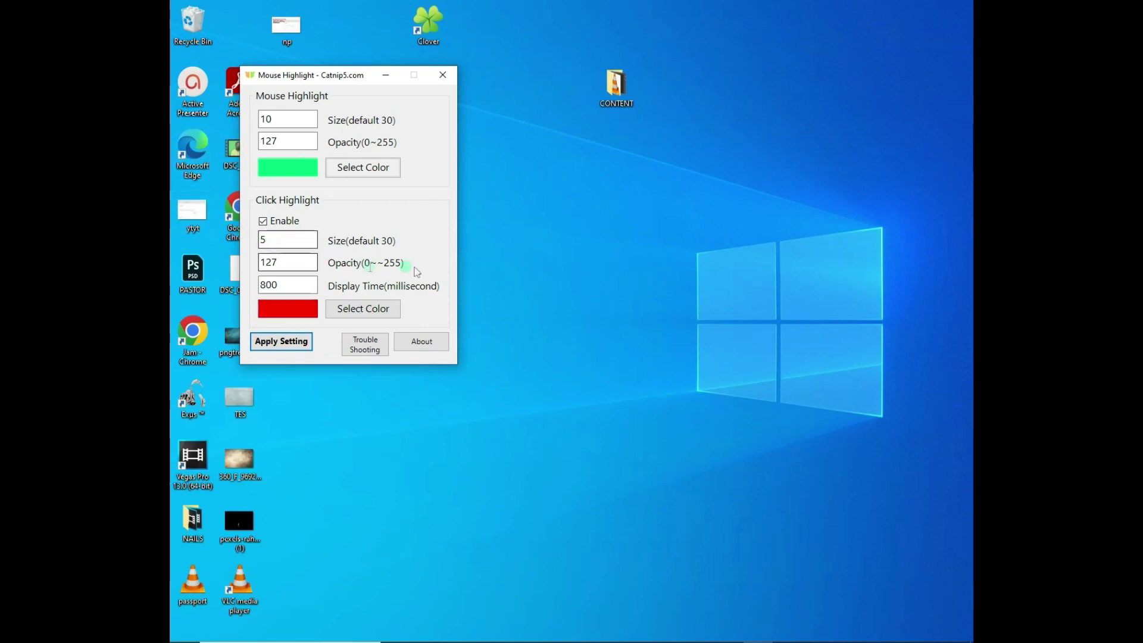
left_click(606, 296)
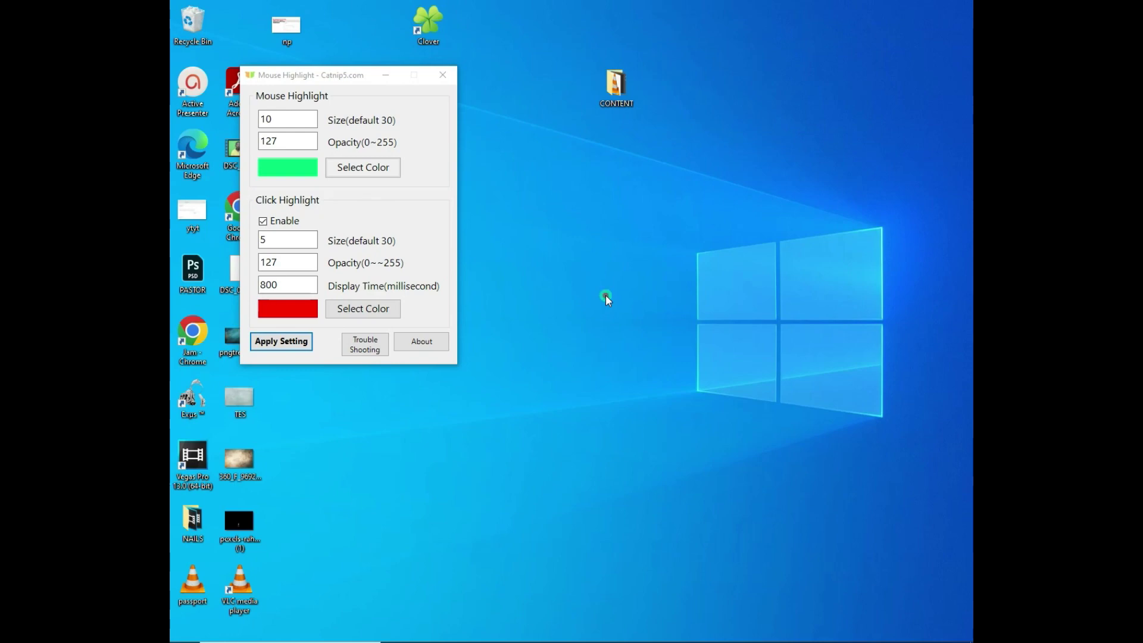
left_click(285, 309)
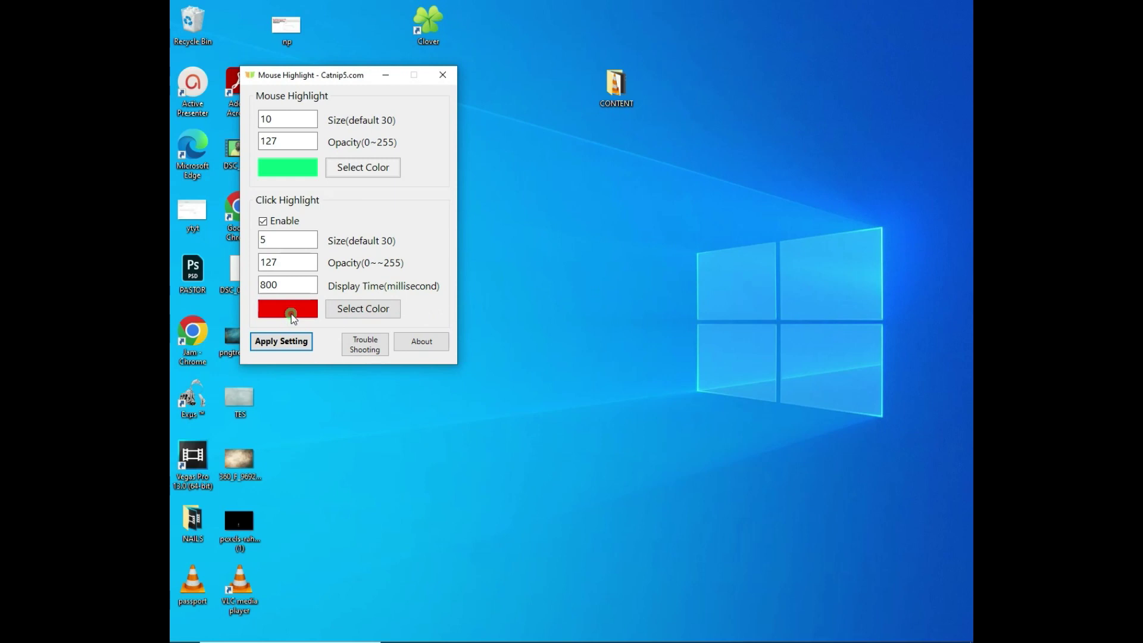
Pick yellow as the click highlight colour and test it on the desktop.
left_click(374, 306)
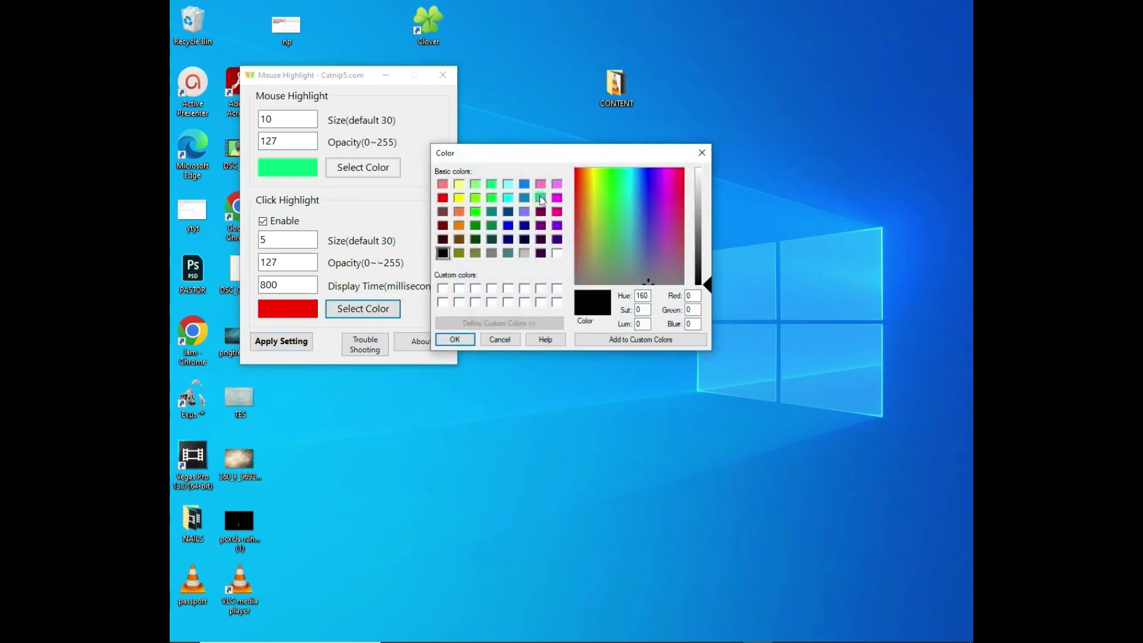
left_click(459, 198)
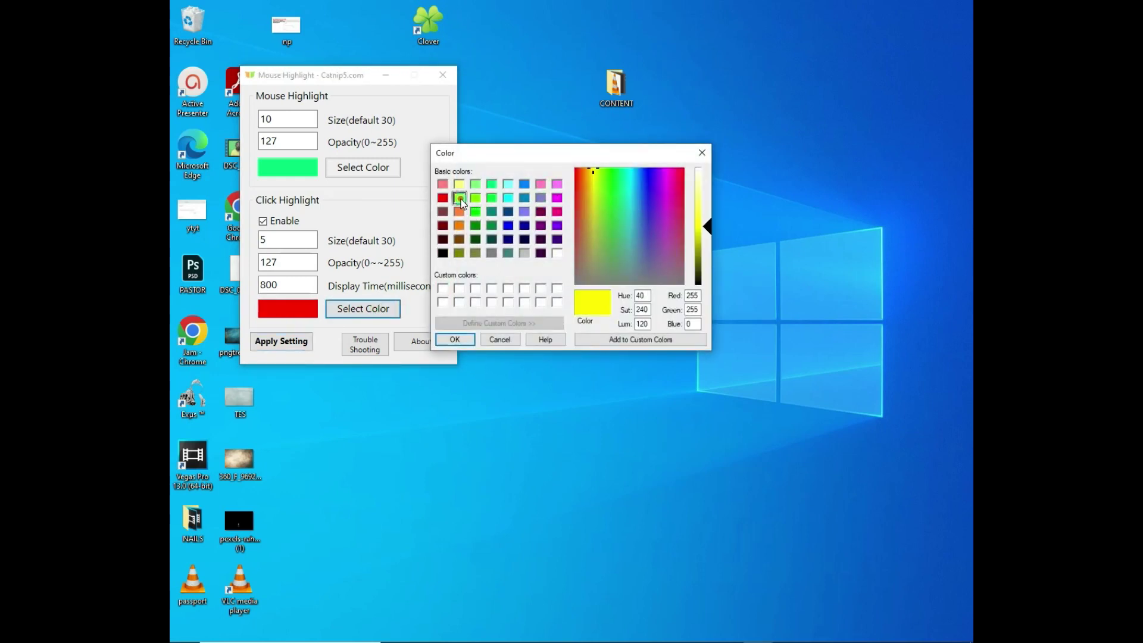
left_click(454, 339)
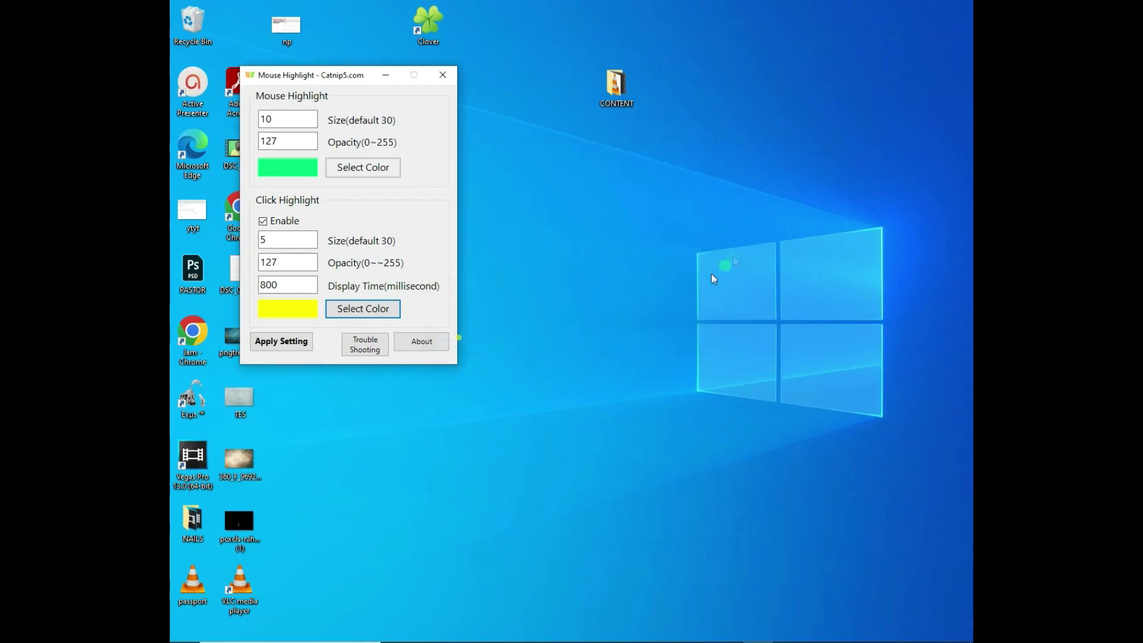
left_click(671, 258)
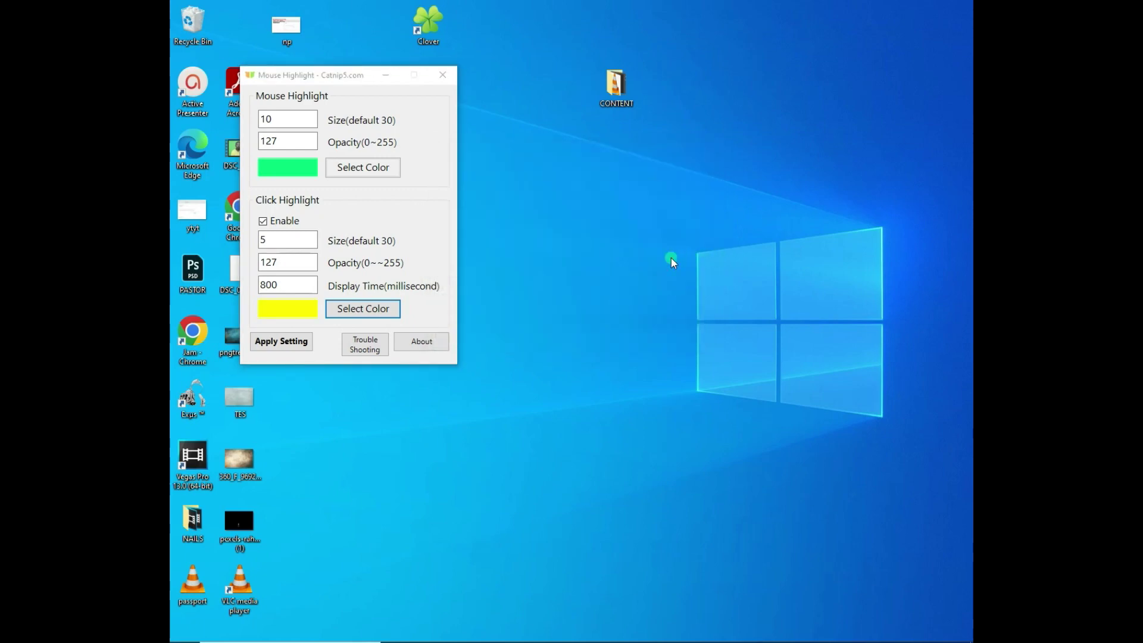